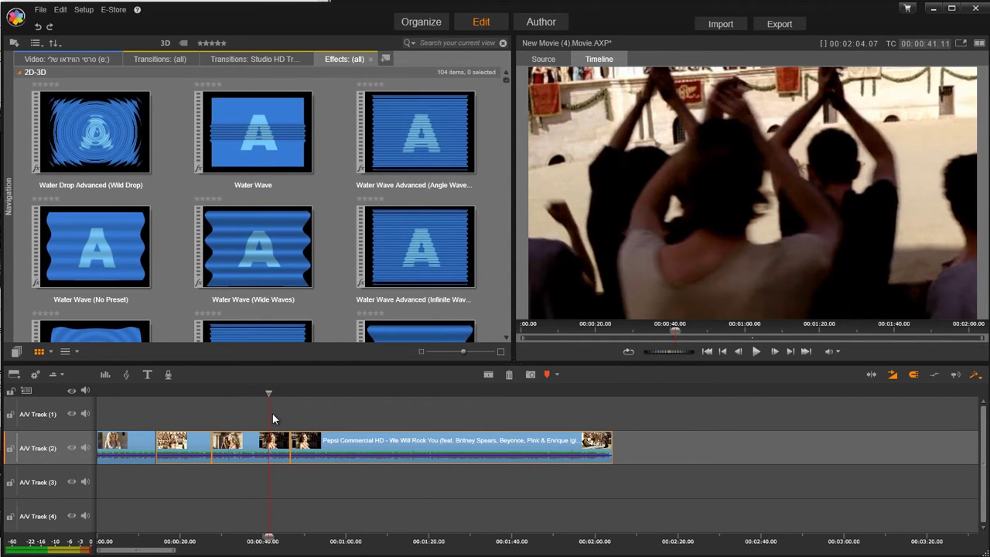
Step: Play the movie from 00:00:42.12 to review the cut into the last clip
drag(269, 392, 273, 392)
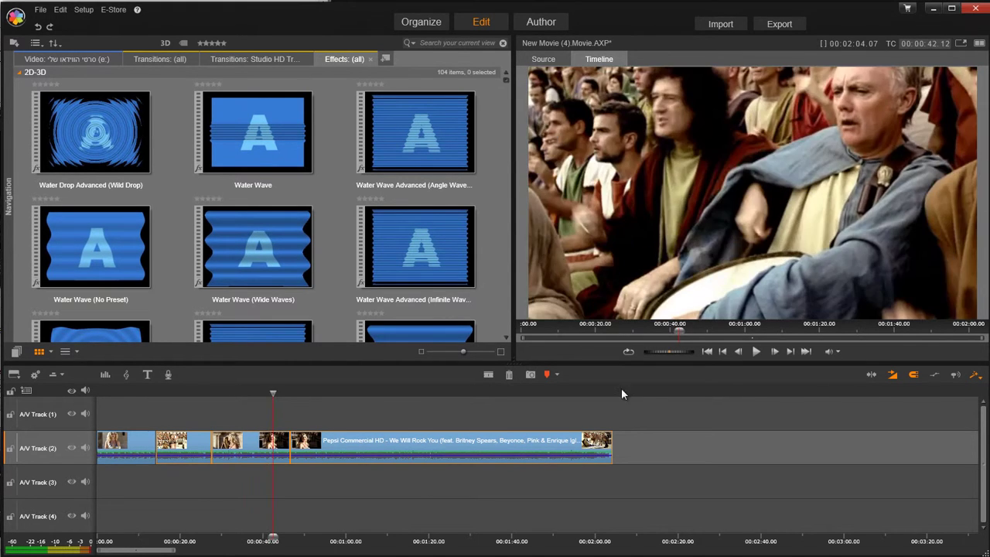
click(757, 353)
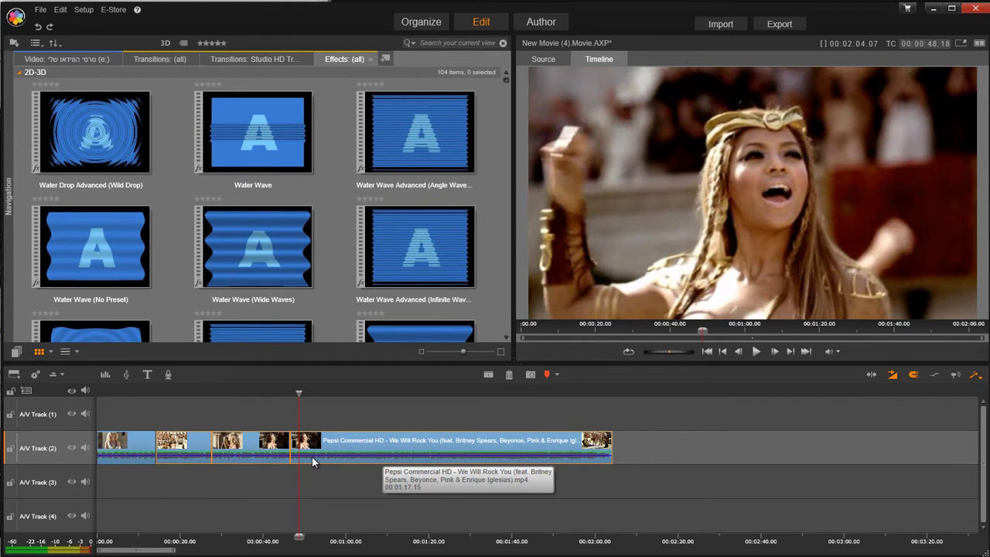
Step: Move the last clip to start at 00:00:56.08 and extend the preceding clip's end to fill the gap
scroll(312, 455, up, 5)
scroll(311, 456, up, 2)
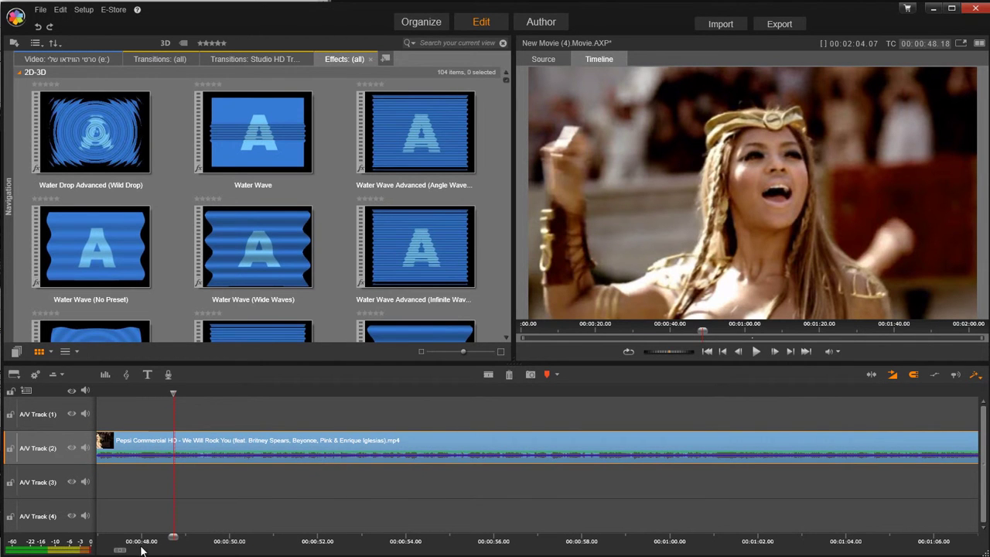
drag(120, 552, 110, 551)
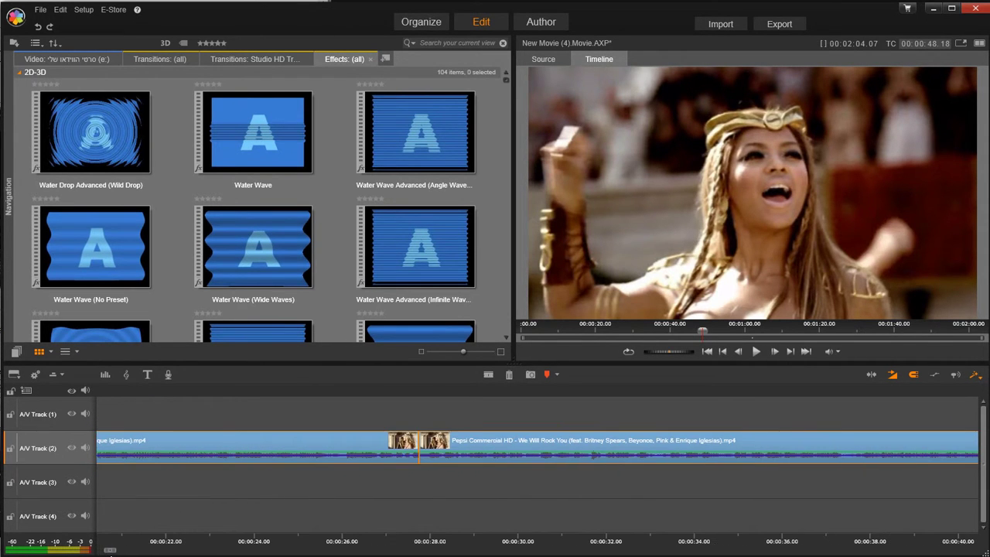
scroll(397, 447, down, 3)
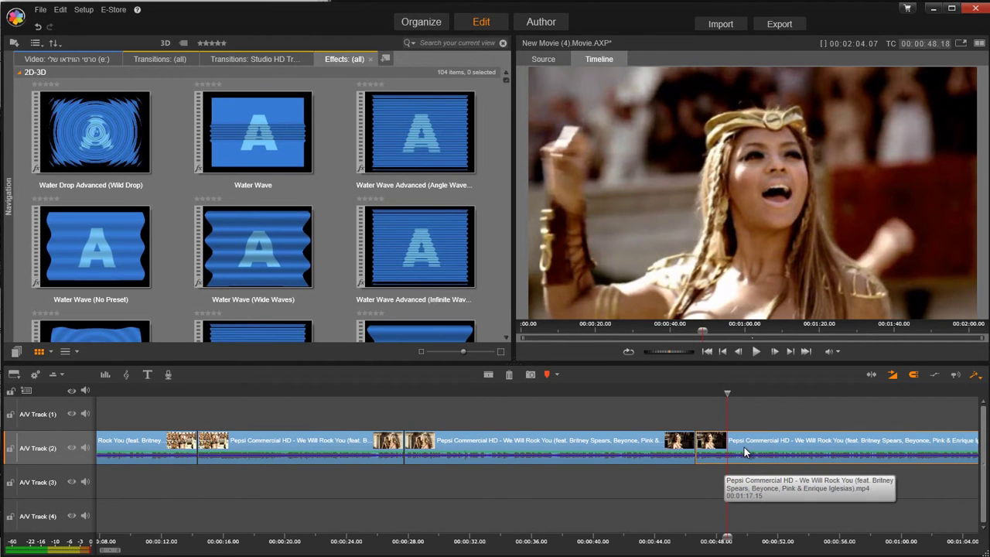
drag(745, 453, 921, 445)
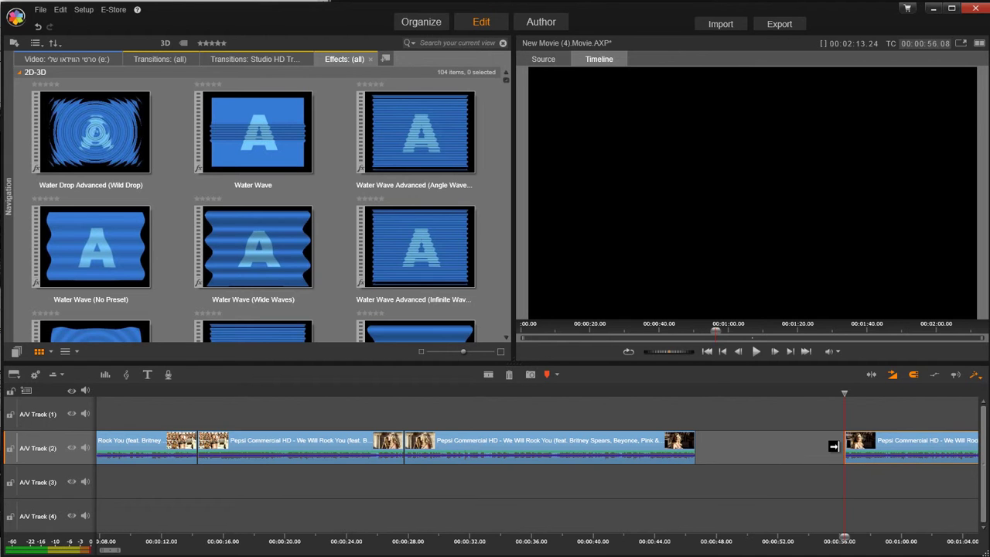
click(685, 448)
drag(691, 448, 847, 448)
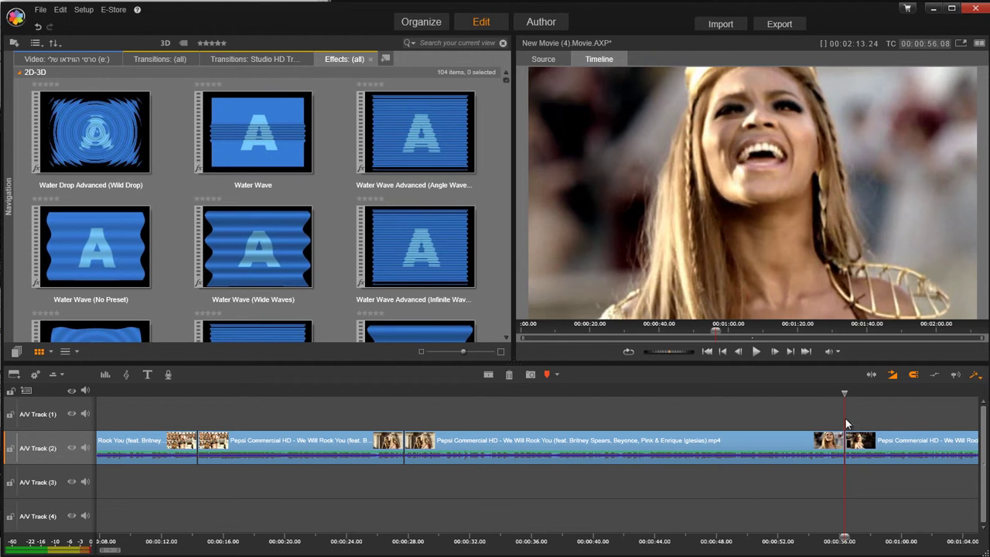
Step: Play the movie from the middle of the extended clip through the cut into the last clip
drag(846, 395, 582, 395)
click(757, 352)
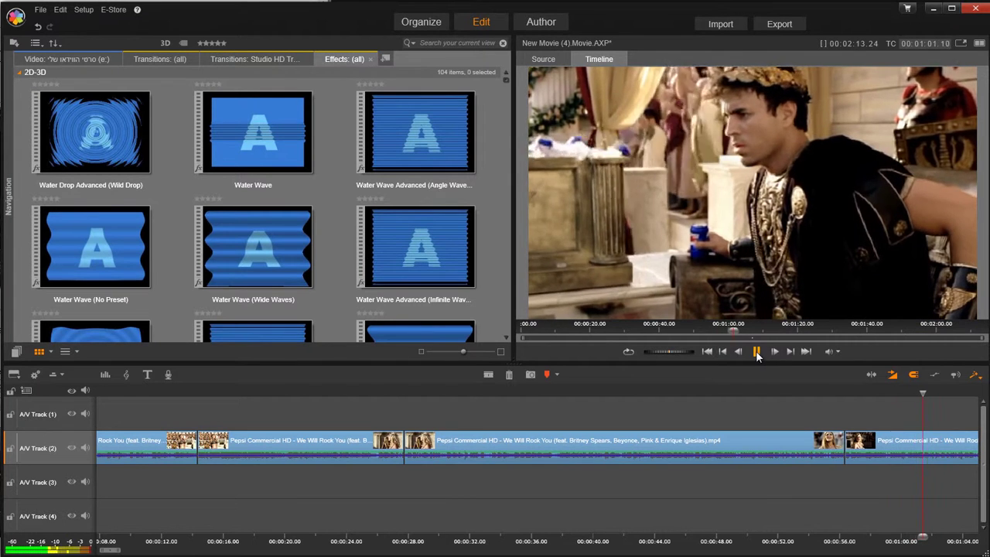
click(757, 352)
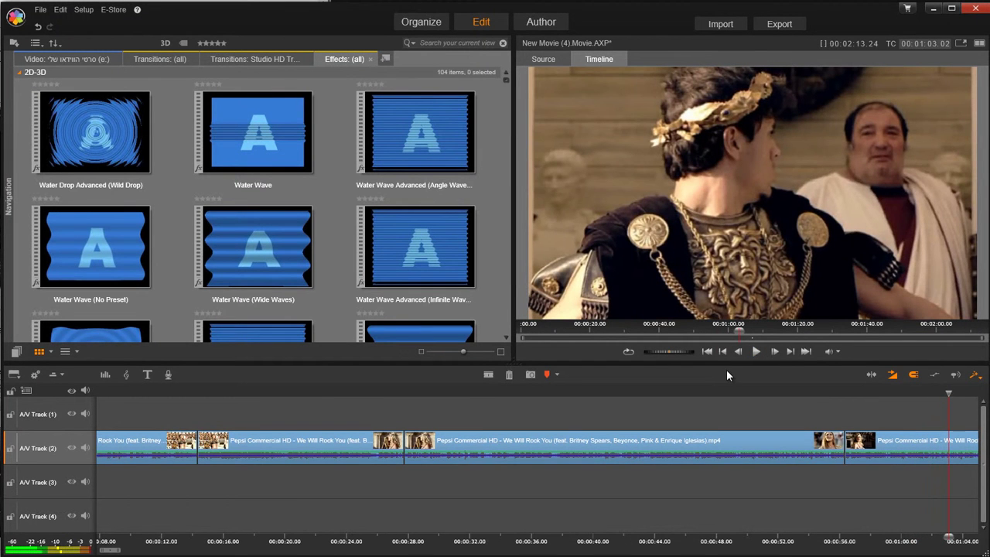
Step: Undo the extension of the preceding clip and the move of the last clip
key(ctrl+z)
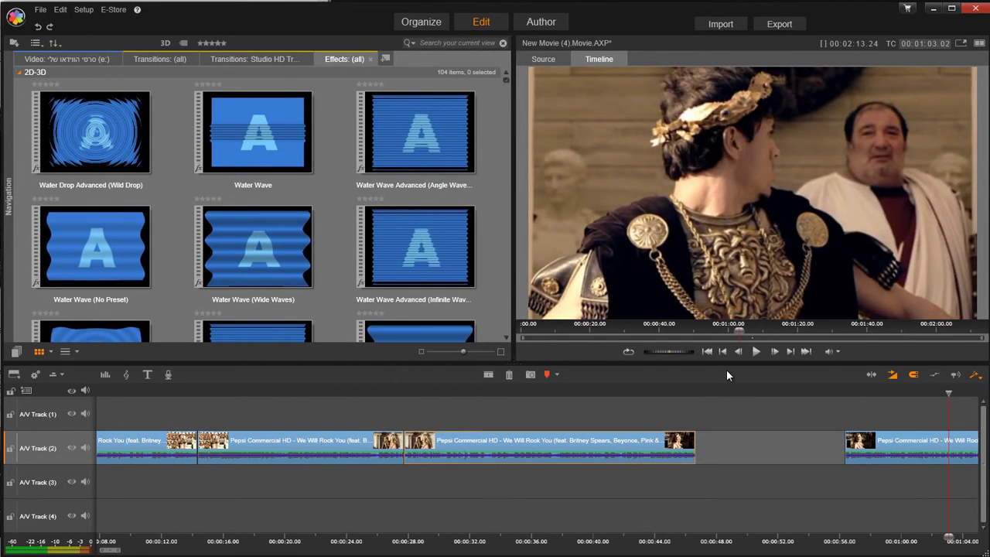
key(ctrl+y)
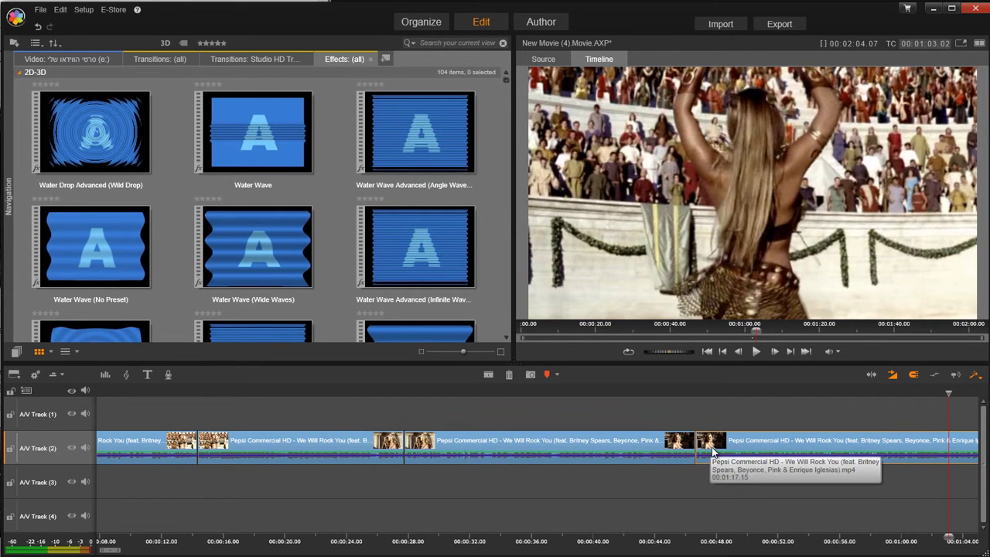
Step: Move the last clip to start at 00:00:48.01 and extend the preceding clip's end to close the gap
drag(714, 453, 733, 447)
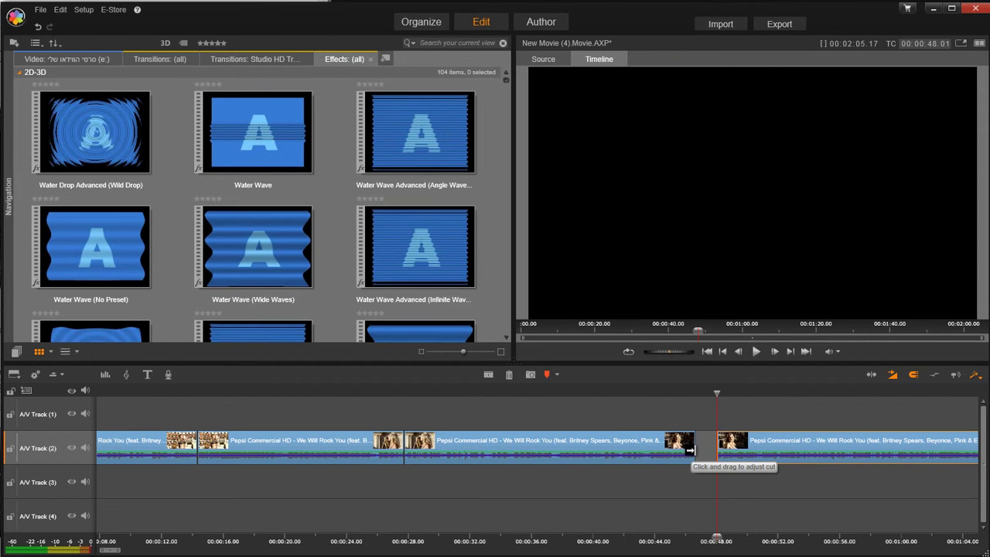
drag(691, 450, 716, 450)
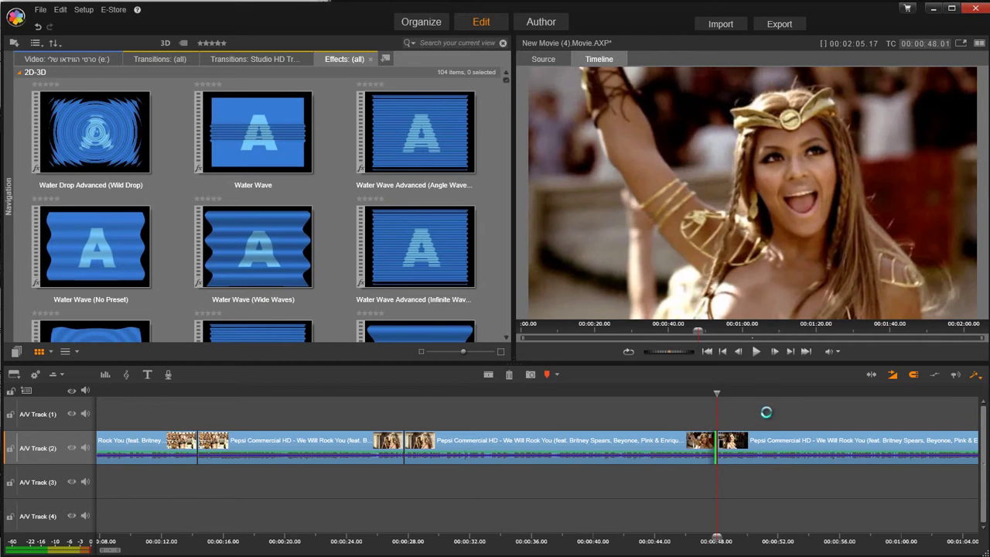
Step: Split the last clip on A/V Track (2) at 00:00:54.12
click(817, 393)
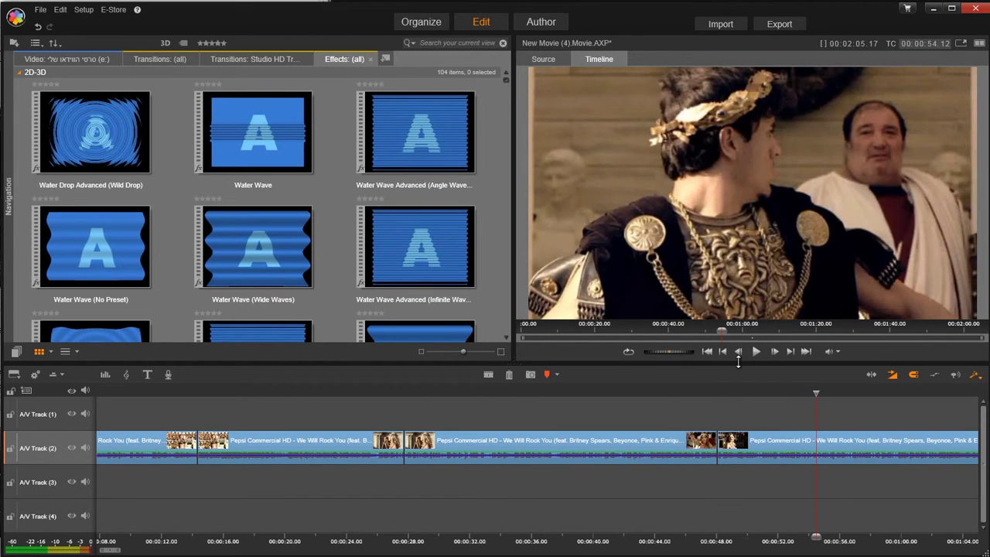
click(485, 376)
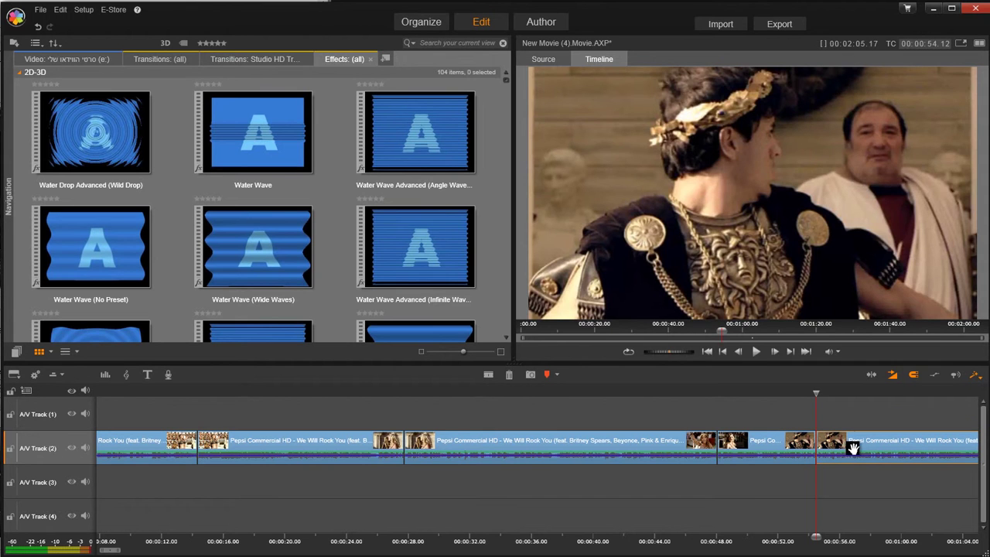
Step: Shift the split-off last part to 00:00:56.03 and extend its start back to 00:00:54.12 to fill the gap
drag(864, 449, 838, 448)
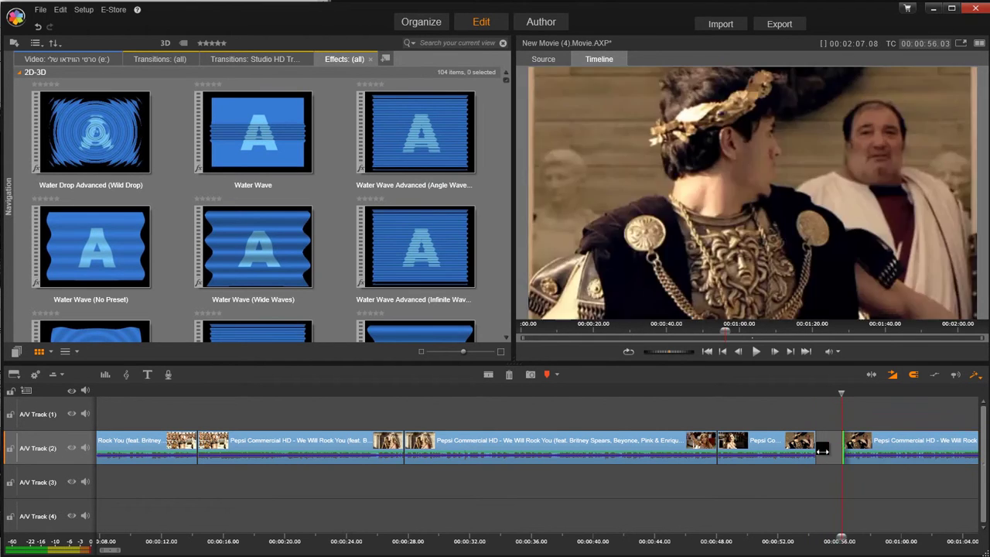
key(ctrl+z)
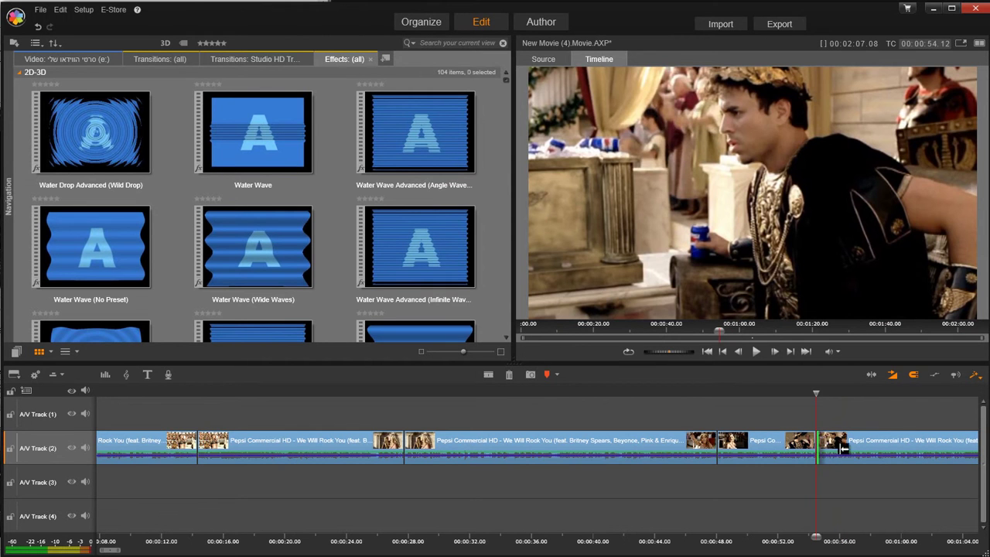
Step: Play through the new cut and split the last clip again at 00:00:56.17
click(678, 392)
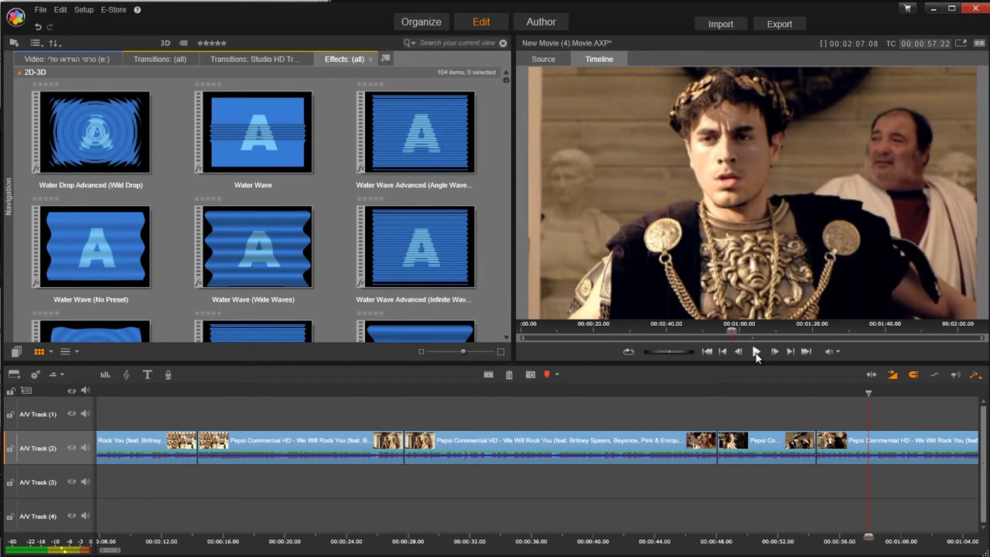
drag(870, 396, 849, 396)
click(488, 376)
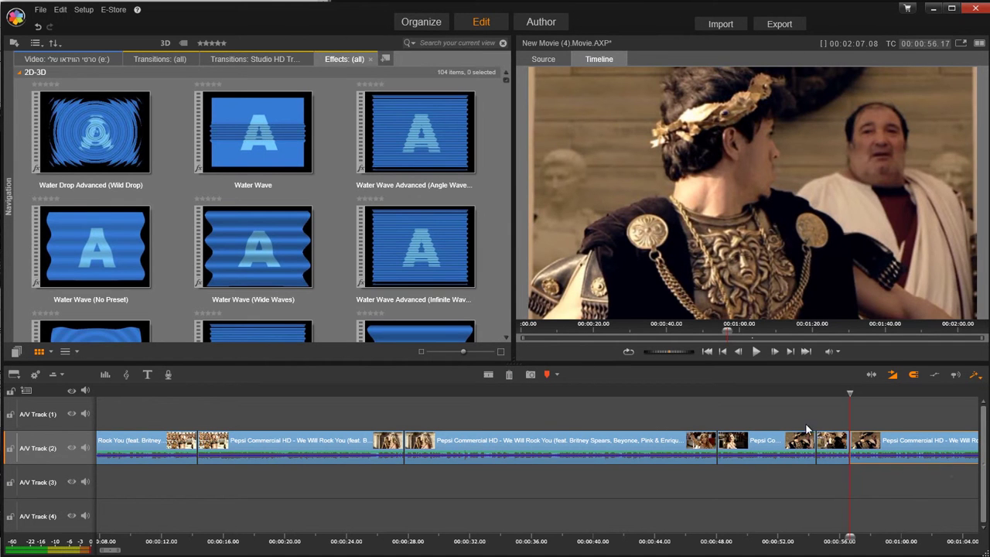
Step: Apply the Sepia color effect with its Default preset to the short clip between 00:00:54.12 and 00:00:56.17
click(831, 441)
double_click(832, 441)
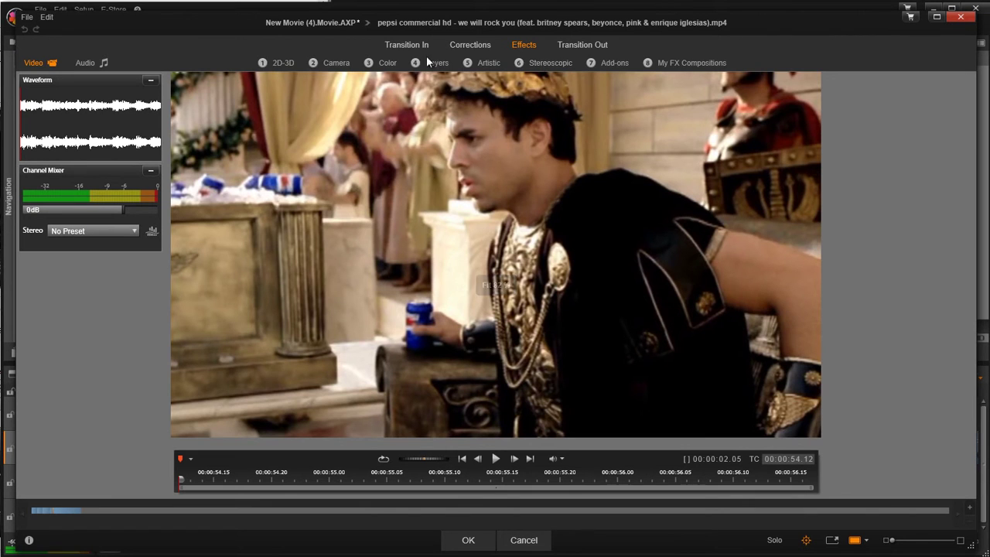
click(285, 65)
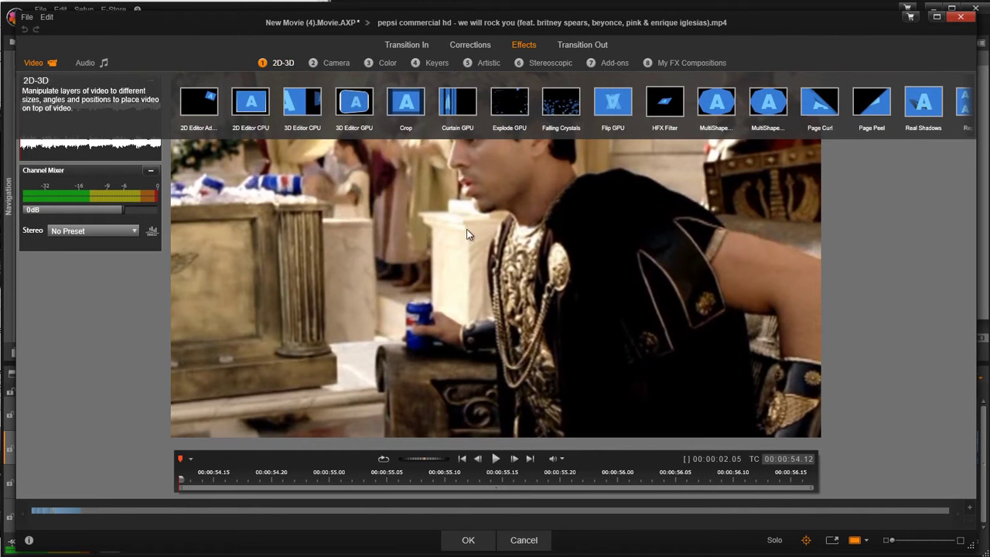
click(329, 64)
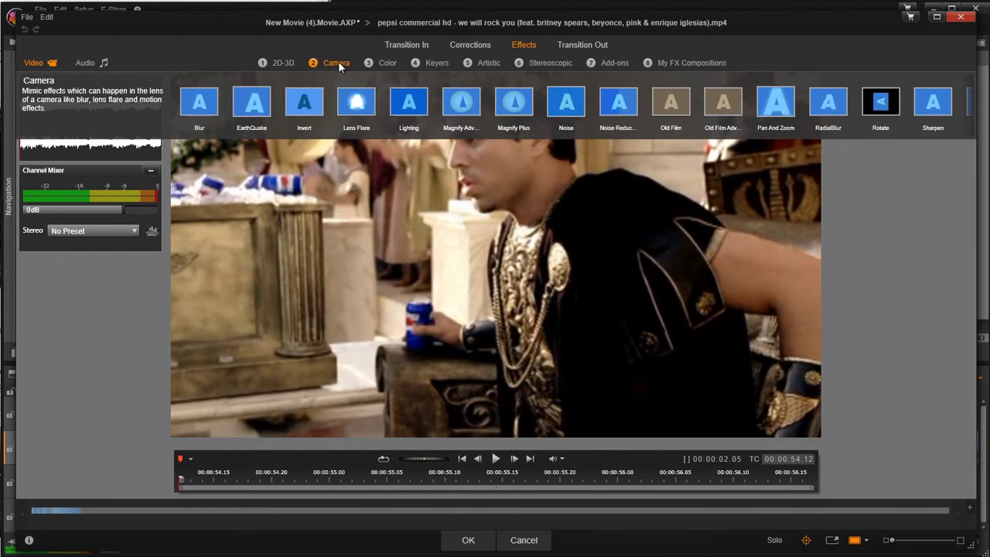
click(387, 65)
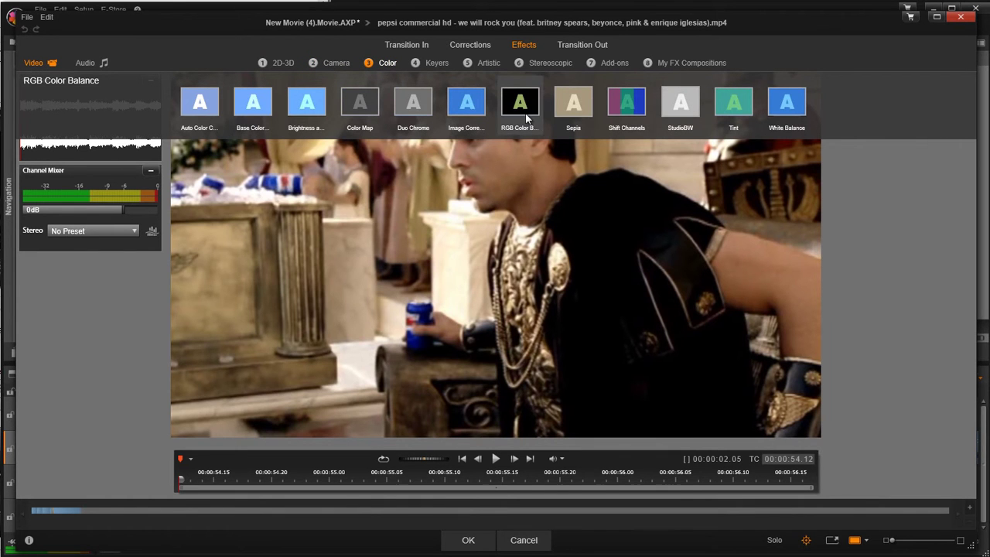
click(579, 110)
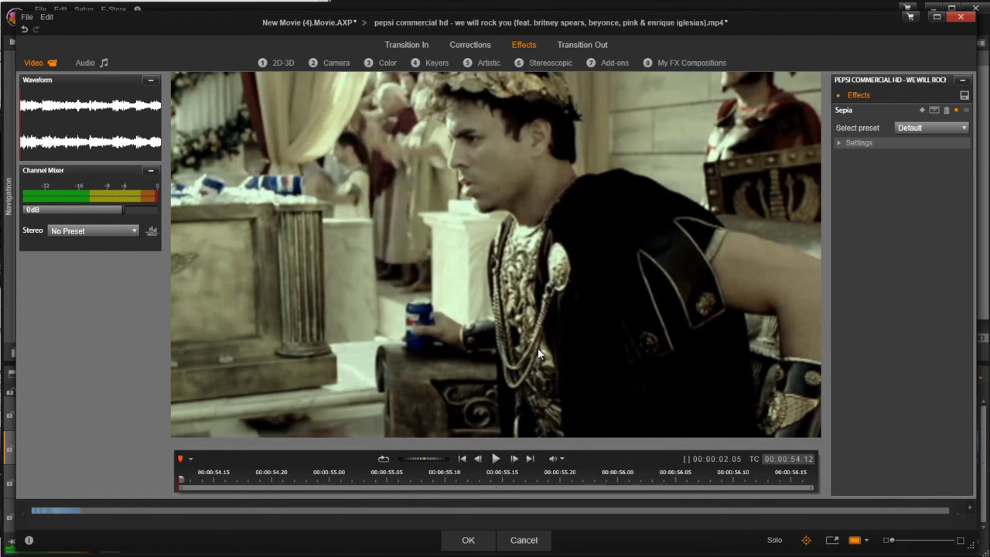
click(468, 539)
Step: Play the movie from 00:00:50.07 through the sepia clip to review the result
drag(815, 393, 751, 393)
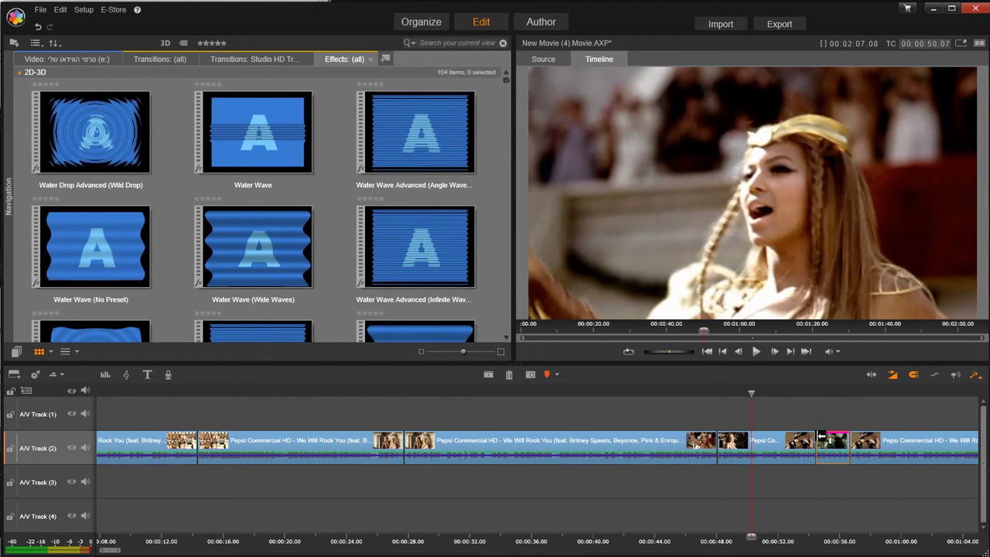
click(757, 352)
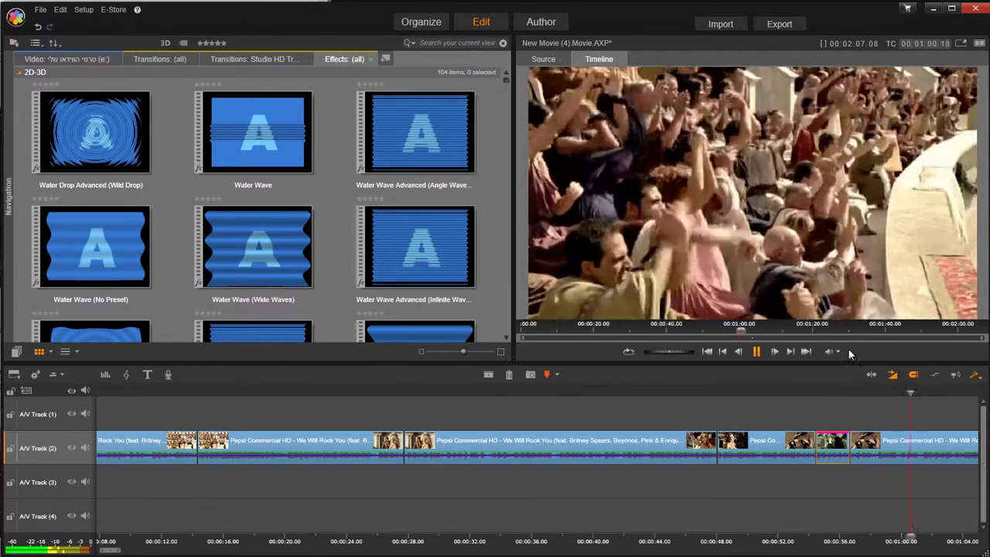
key(space)
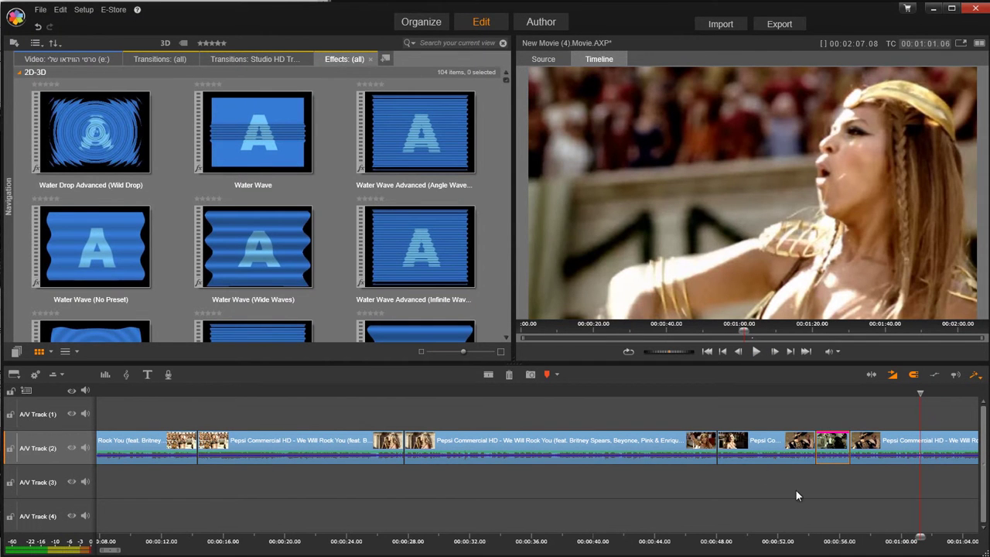